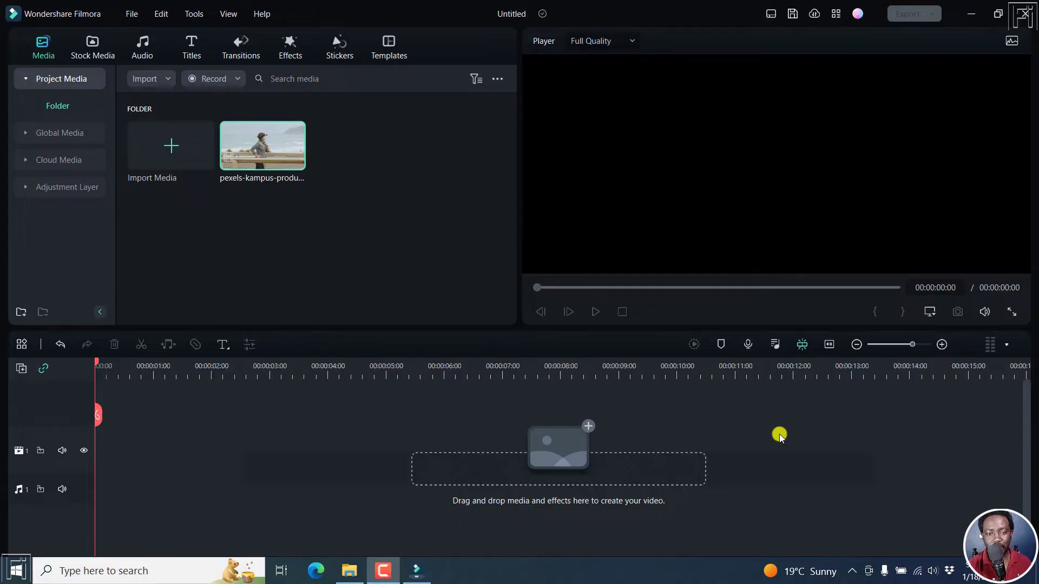
Add the pexels-kampus running clip to the timeline, preview it, and call up motion tracking (Alt+X)
{"action": "left_click", "coordinate": [296, 158]}
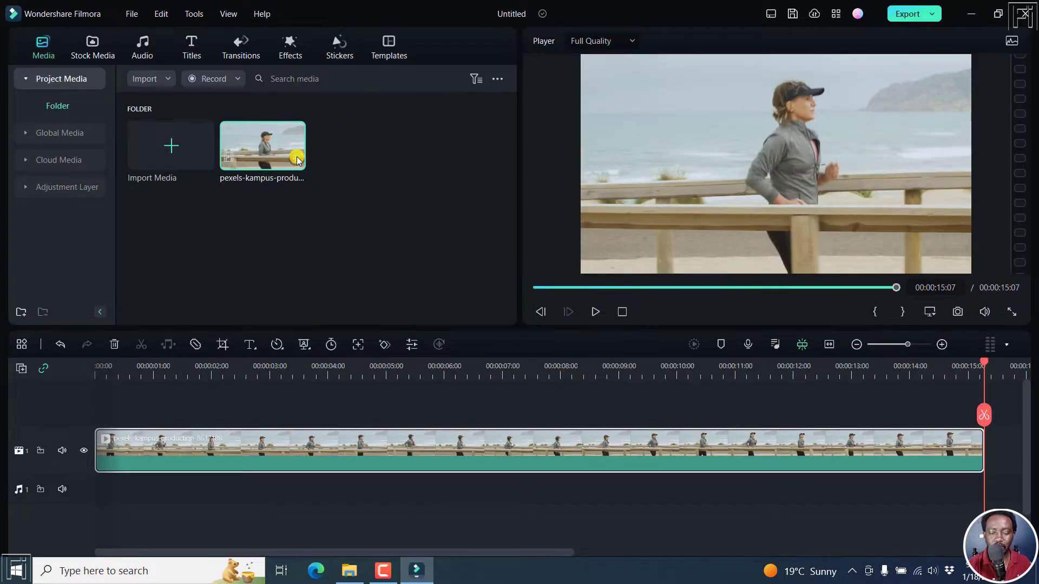
{"action": "key", "text": "Home"}
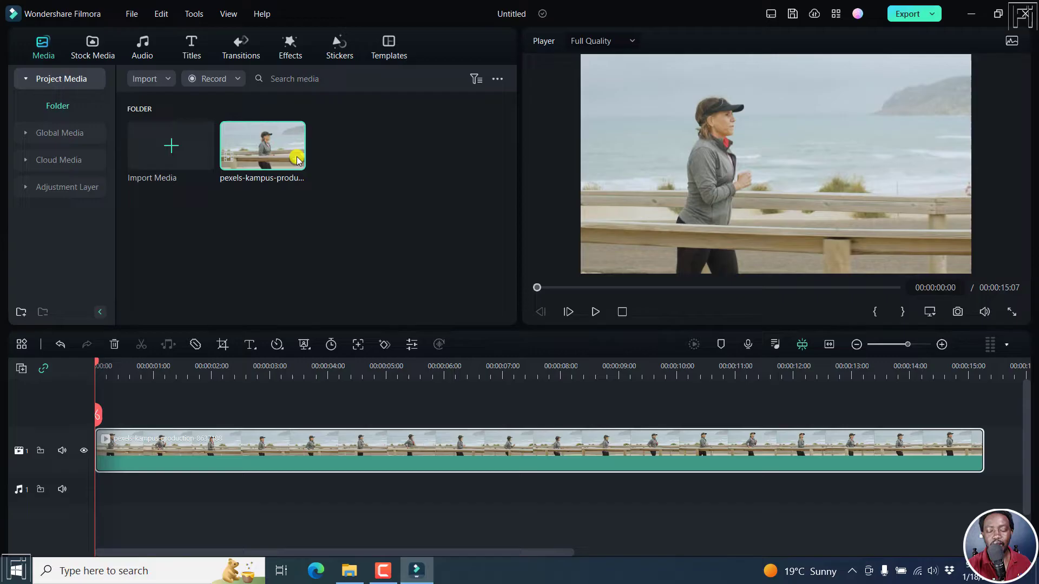
{"action": "key", "text": "space"}
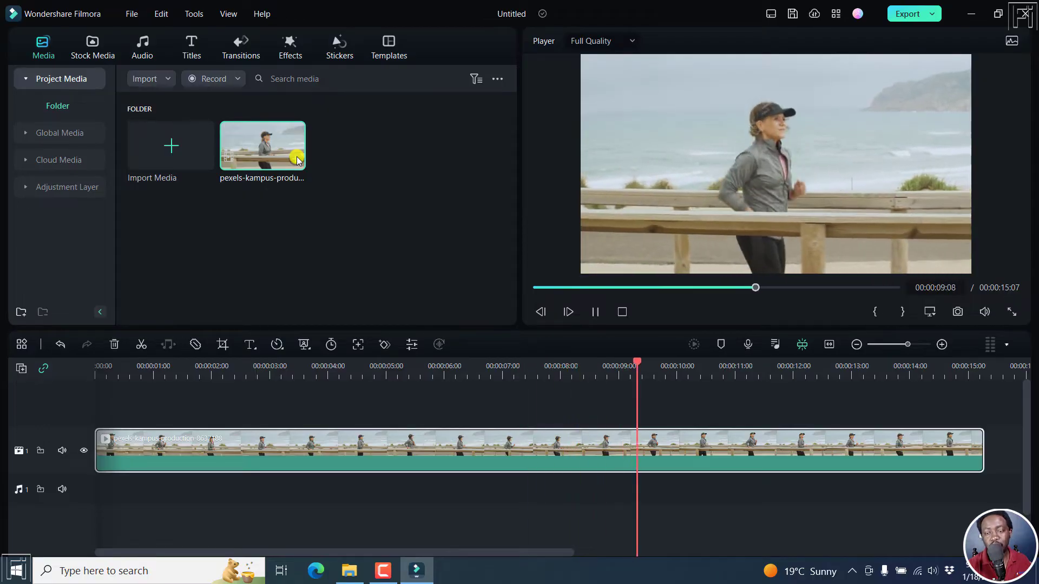
{"action": "key", "text": "space"}
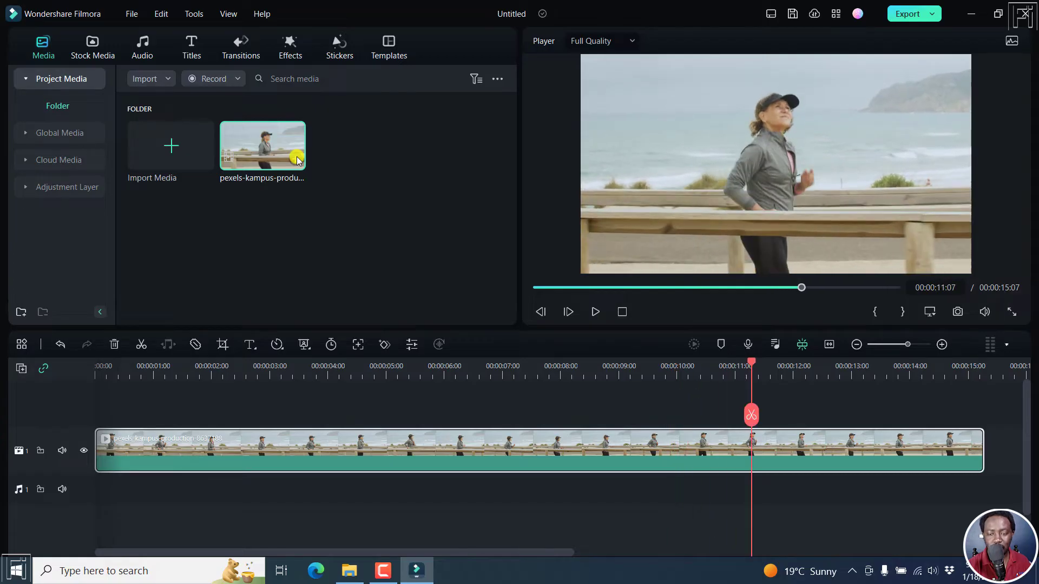
{"action": "key", "text": "Home"}
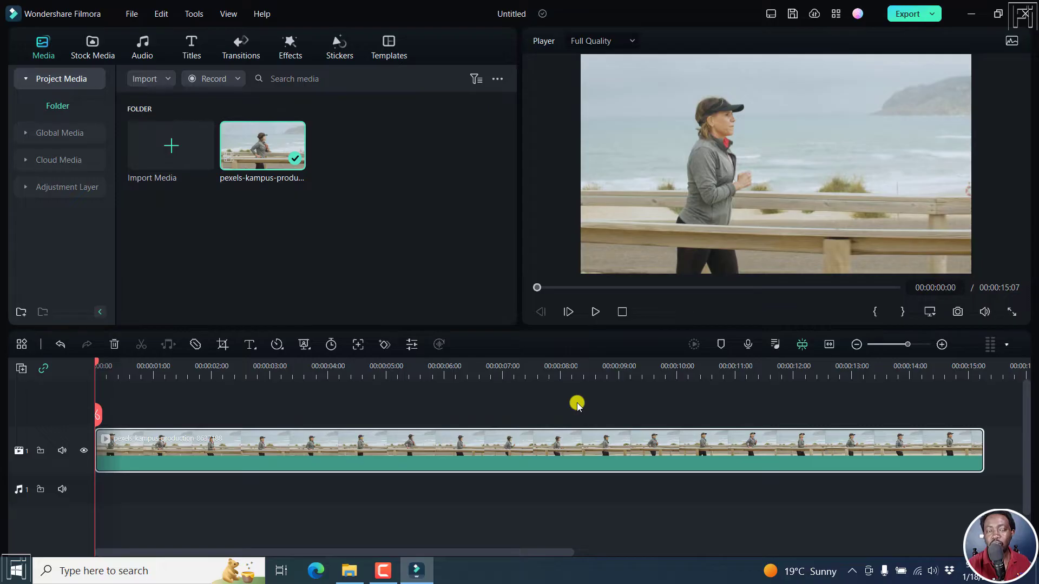
{"action": "key", "text": "alt+x"}
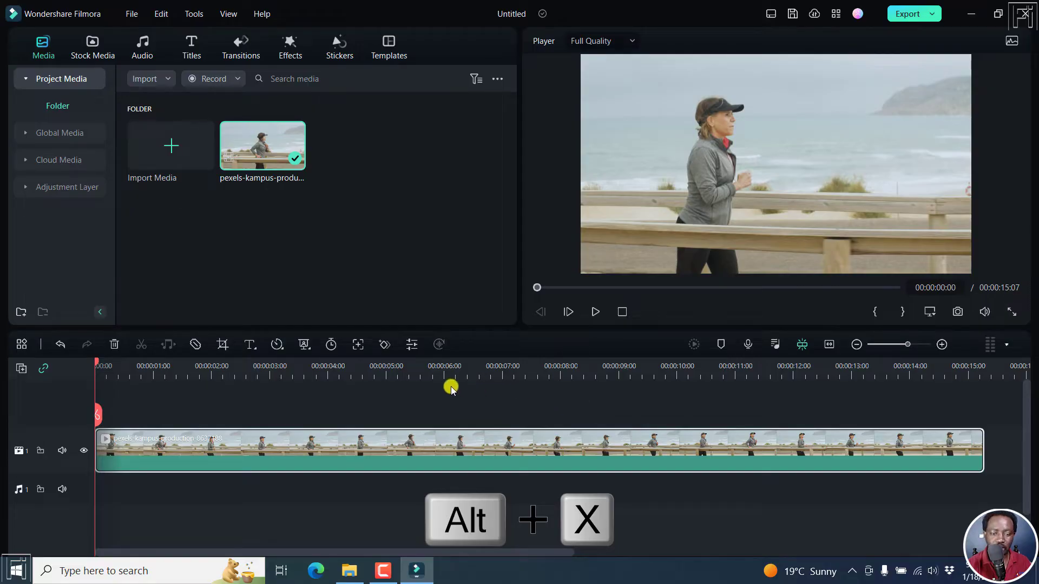
Move the tracking box from the runner's chest up over her head and shoulders
{"action": "left_click", "coordinate": [361, 346]}
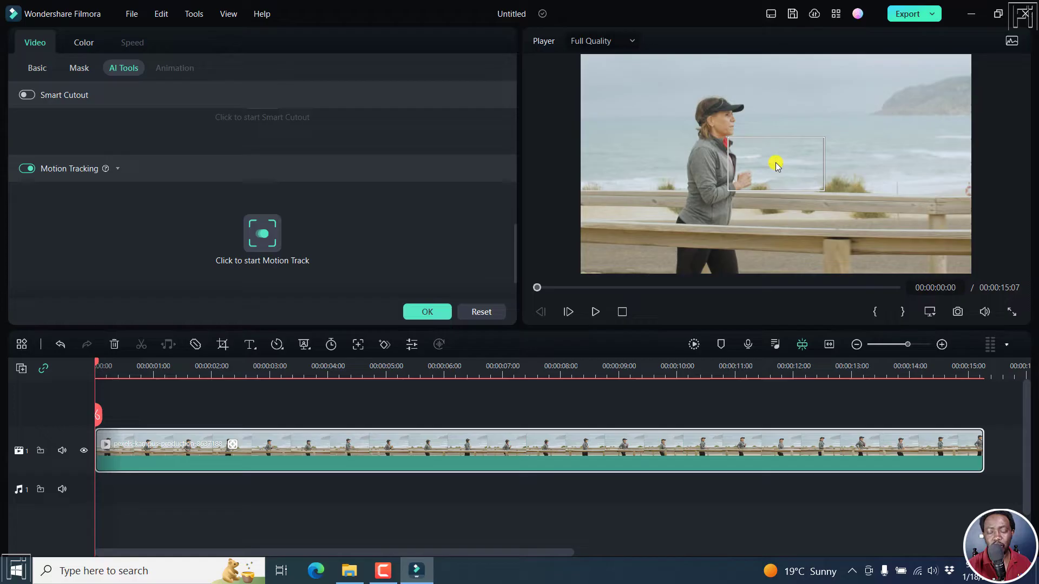
{"action": "left_click", "coordinate": [777, 163]}
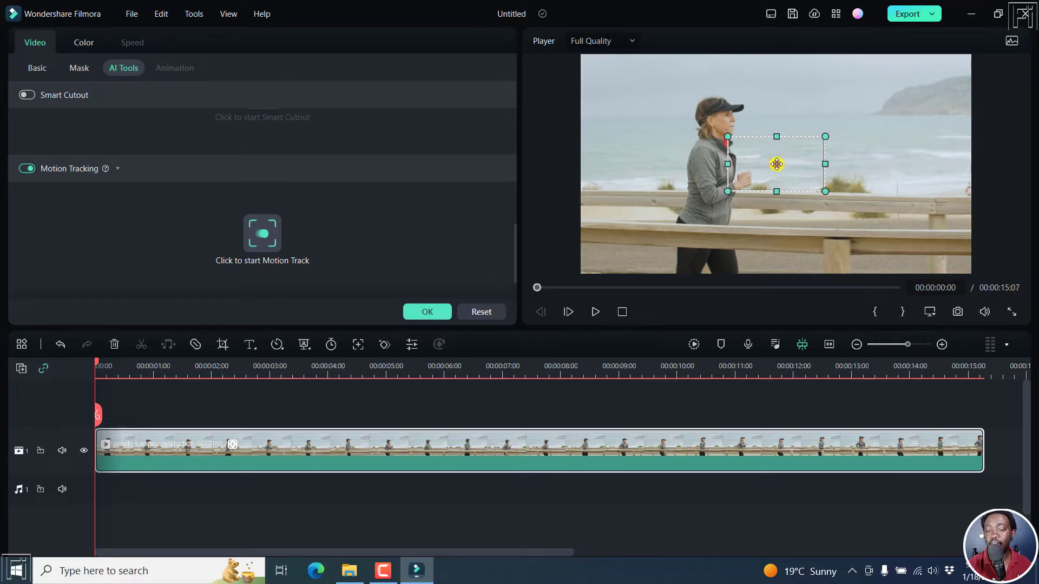
{"action": "left_click_drag", "start_coordinate": [776, 164], "coordinate": [717, 95]}
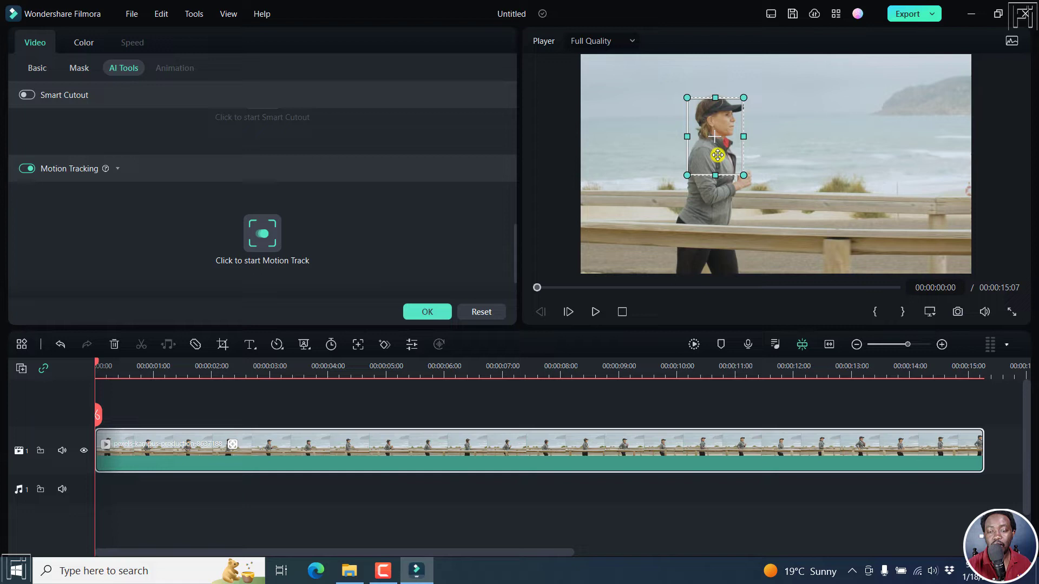
{"action": "left_click_drag", "start_coordinate": [719, 153], "coordinate": [722, 153]}
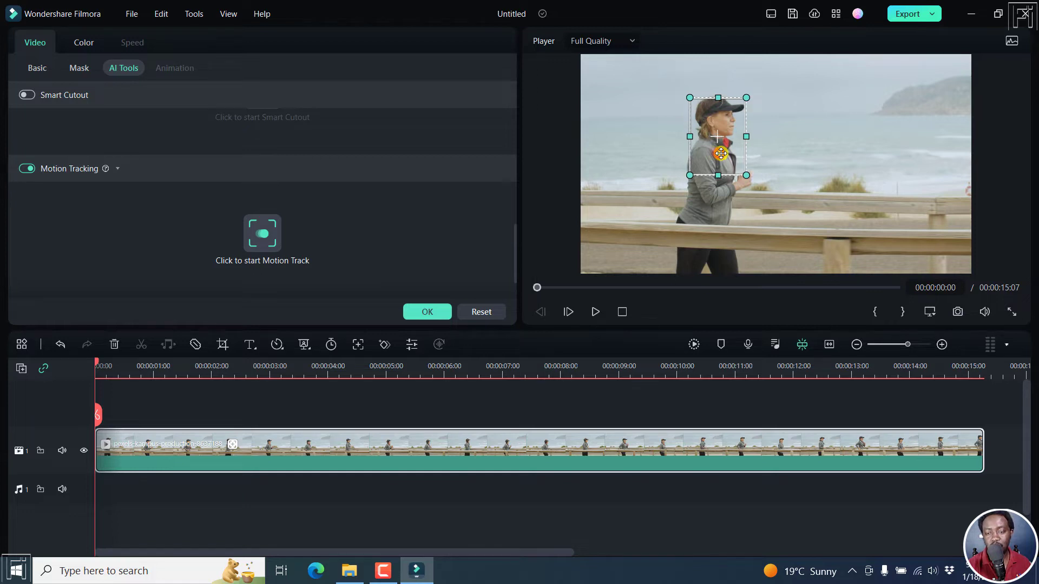
Run the motion track analysis on the runner's head, review Link Element options, and confirm with OK
{"action": "left_click", "coordinate": [264, 236]}
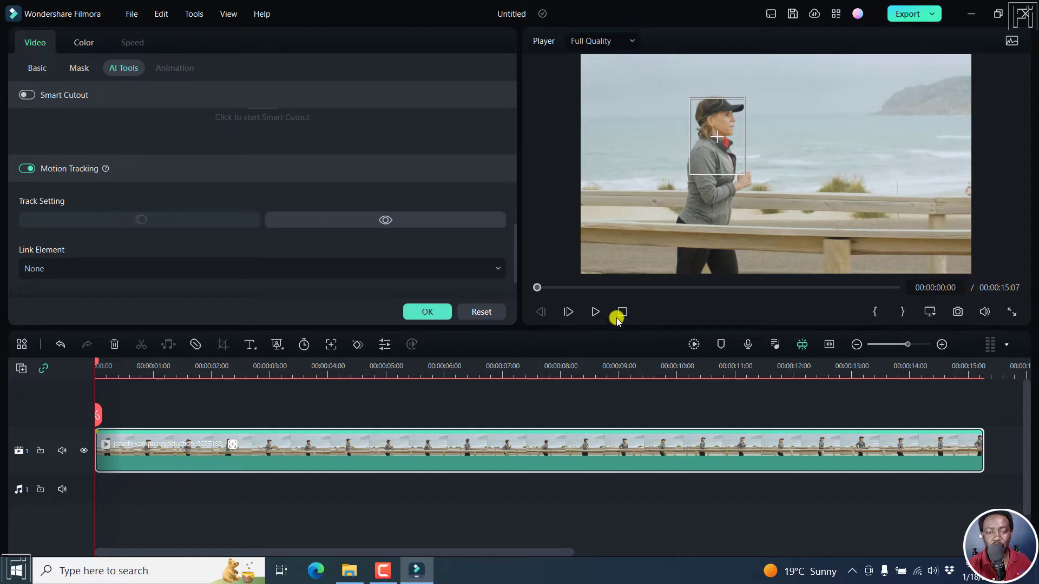
{"action": "left_click_drag", "start_coordinate": [513, 246], "coordinate": [516, 266]}
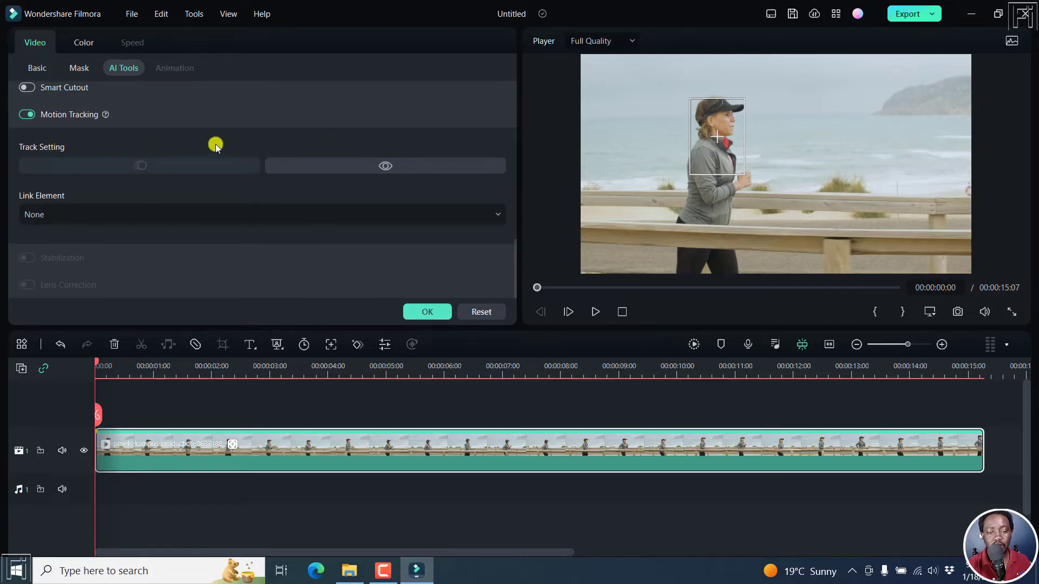
{"action": "left_click", "coordinate": [393, 172]}
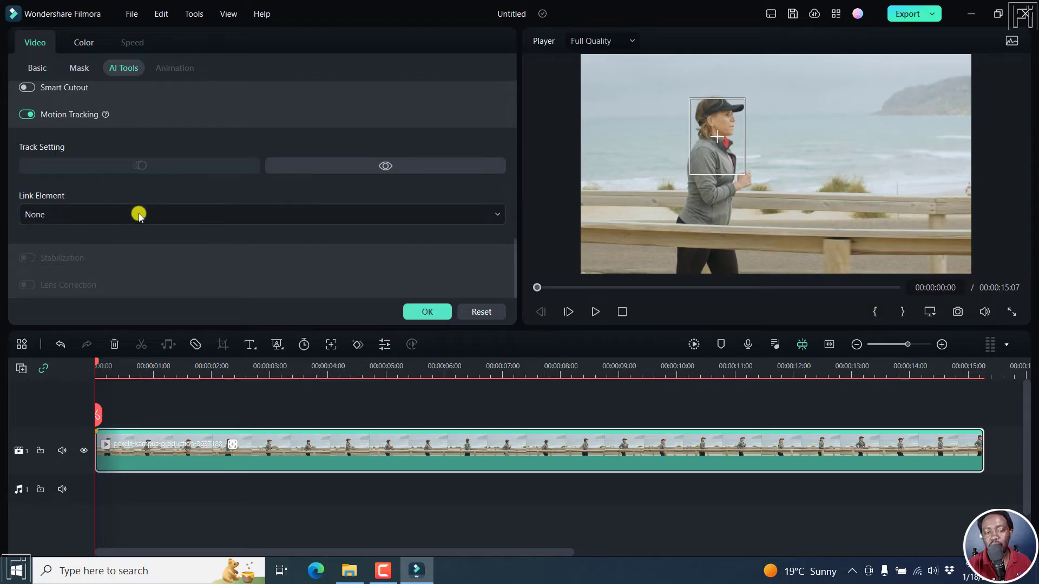
{"action": "left_click", "coordinate": [494, 216]}
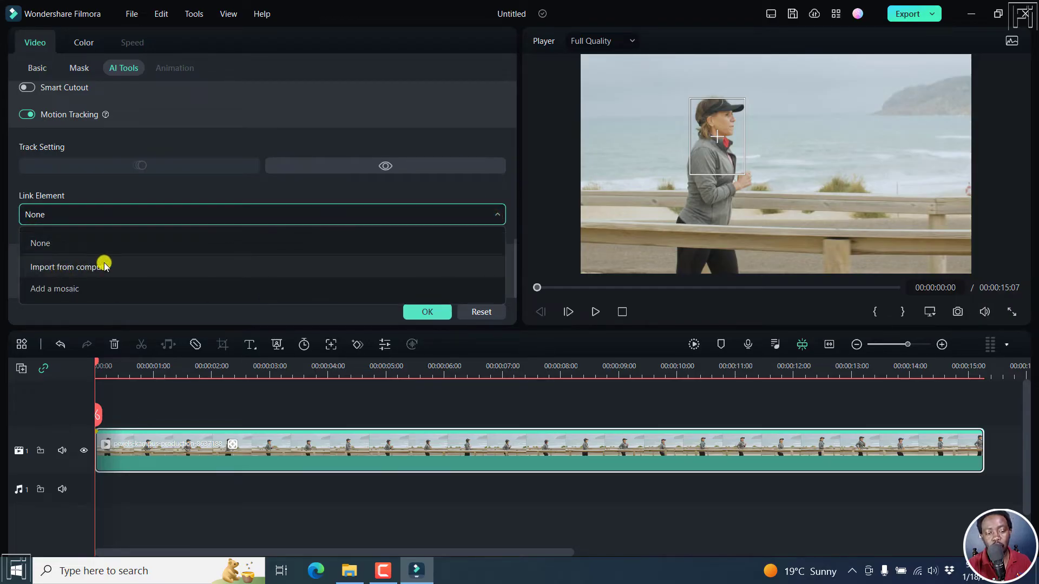
{"action": "left_click", "coordinate": [516, 205]}
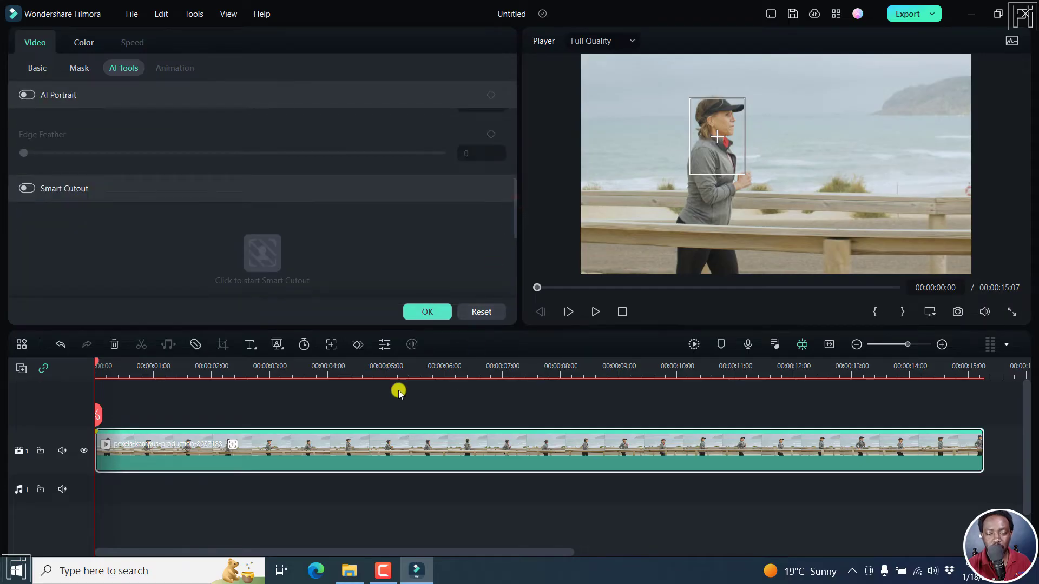
{"action": "left_click", "coordinate": [427, 312]}
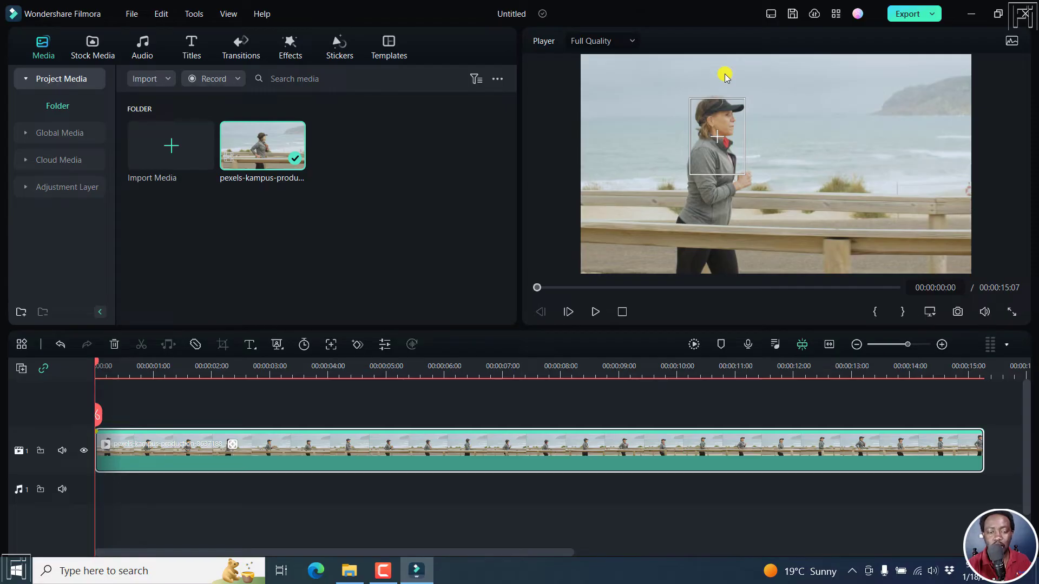
Add a 3D text title on a new track and open it for editing
{"action": "left_click", "coordinate": [249, 344]}
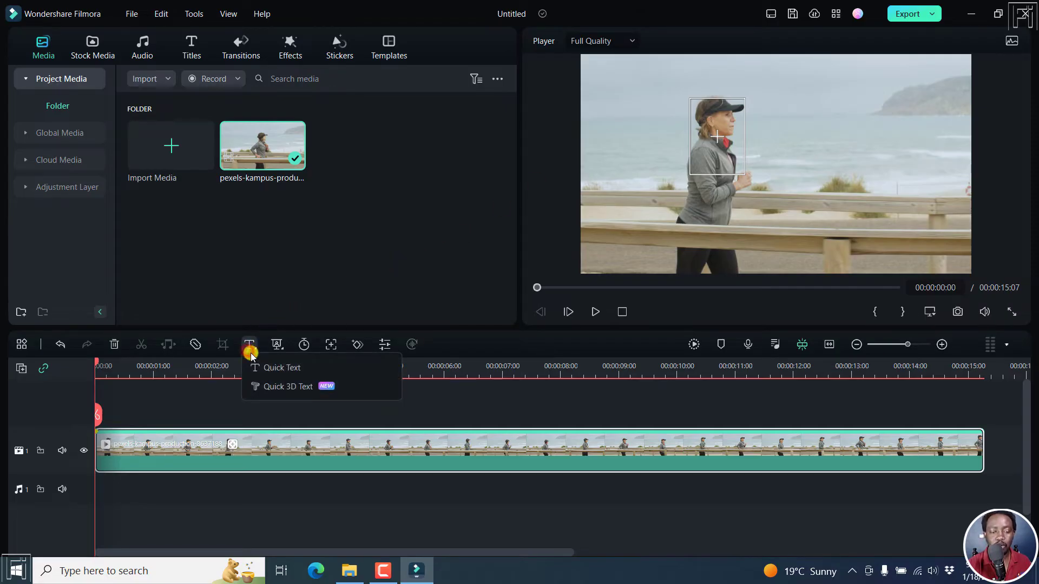
{"action": "left_click", "coordinate": [292, 387]}
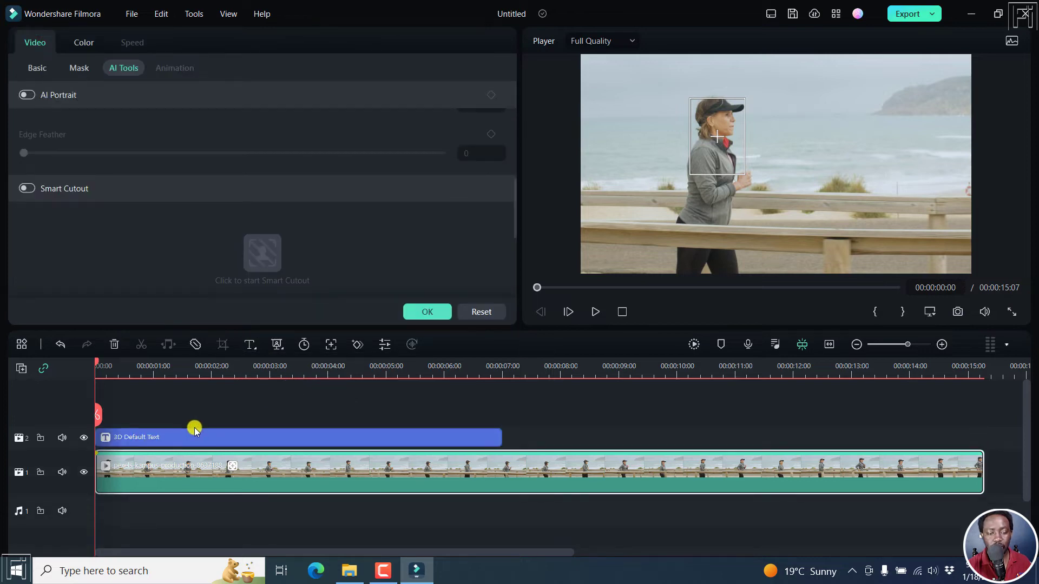
{"action": "left_click", "coordinate": [165, 438]}
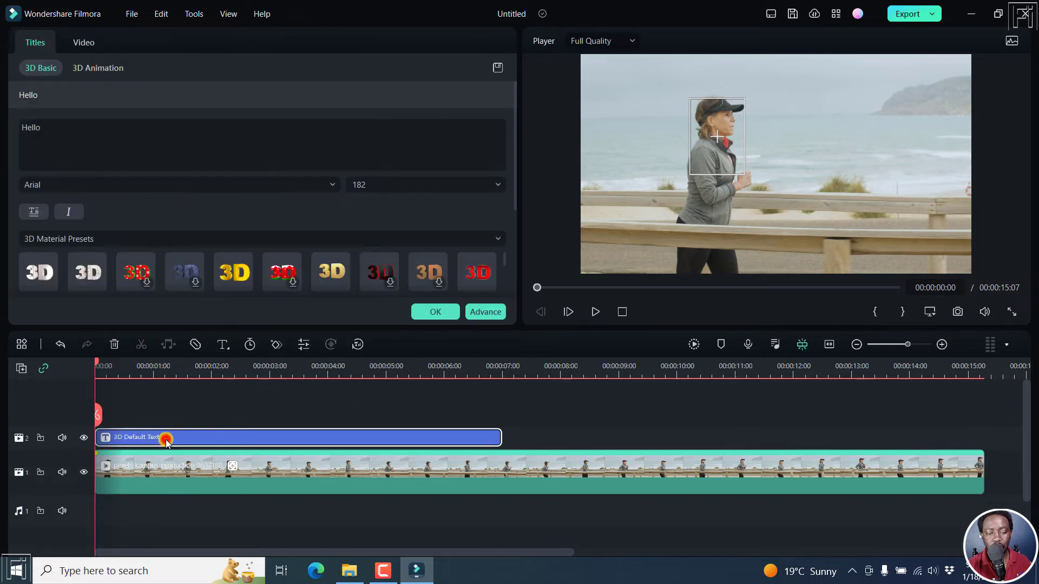
Replace Hello with PAM, shrink the title, and stretch it across the whole running clip
{"action": "left_click", "coordinate": [139, 144]}
{"action": "key", "text": "ctrl+a"}
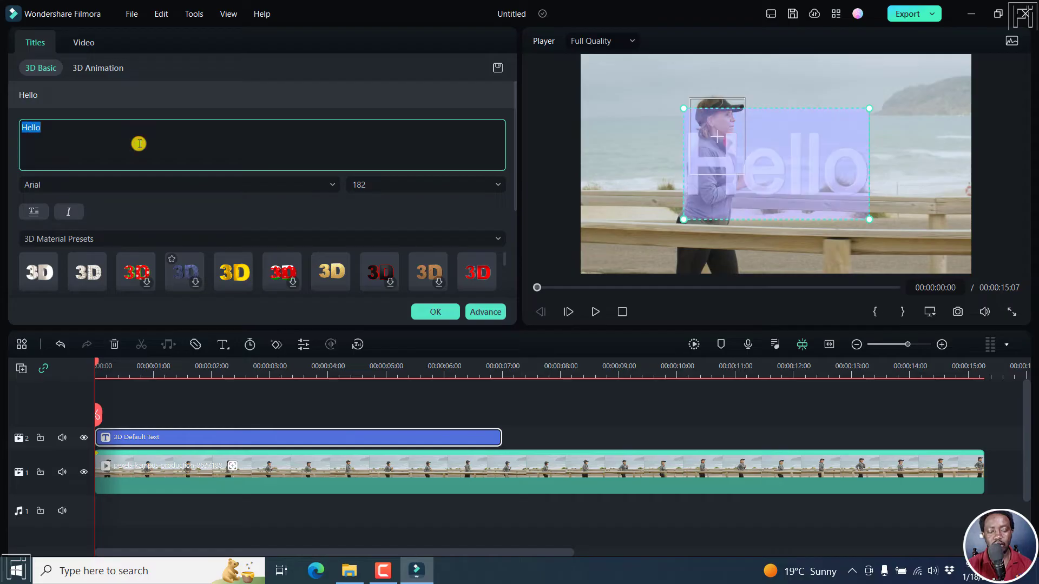
{"action": "type", "text": "PAM"}
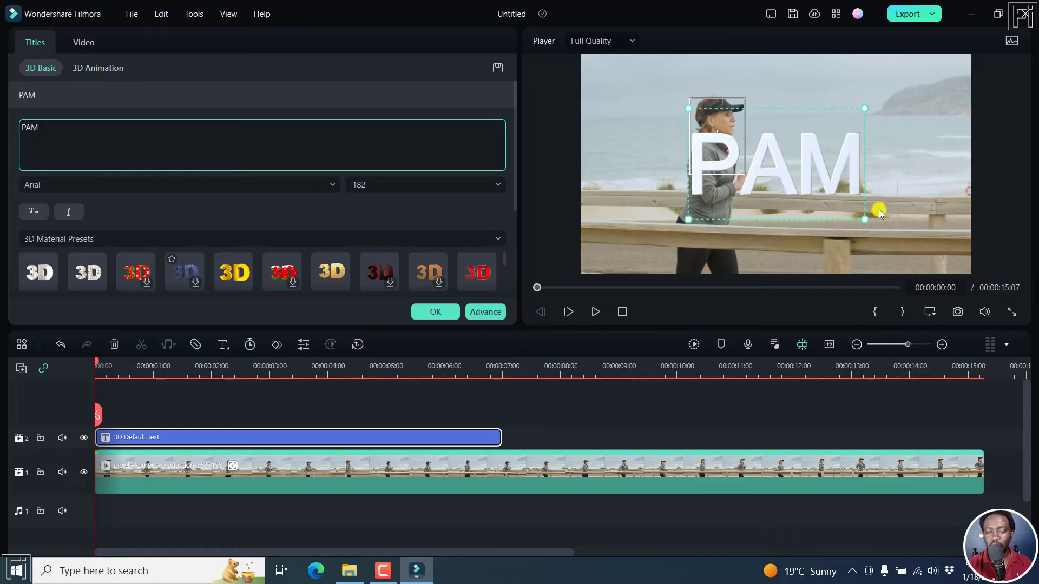
{"action": "left_click_drag", "start_coordinate": [864, 218], "coordinate": [715, 87]}
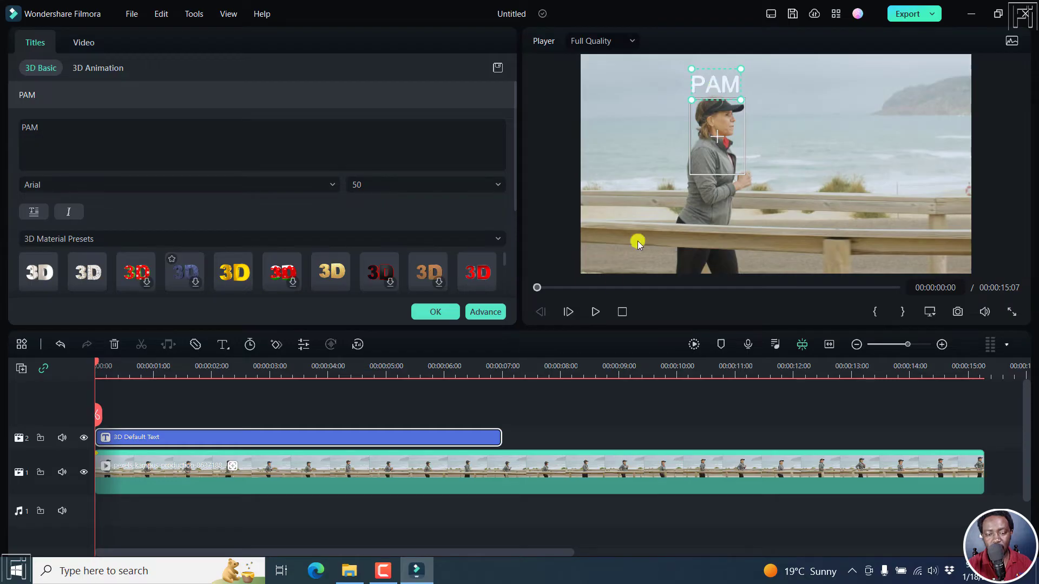
{"action": "left_click_drag", "start_coordinate": [500, 433], "coordinate": [983, 436]}
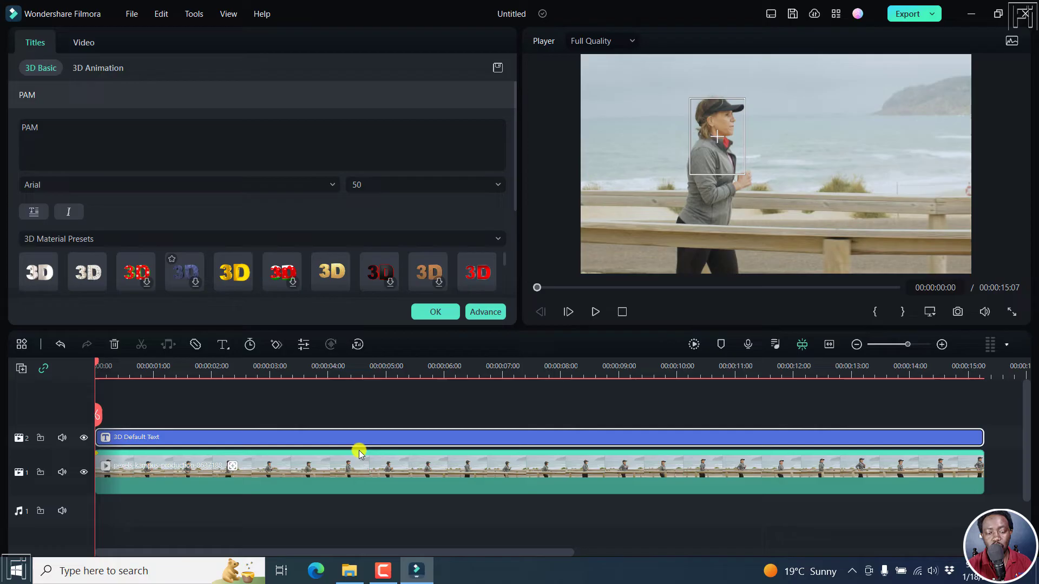
Enable motion tracking on the running clip and set its Link Element to 3D Default Text
{"action": "left_click", "coordinate": [350, 471]}
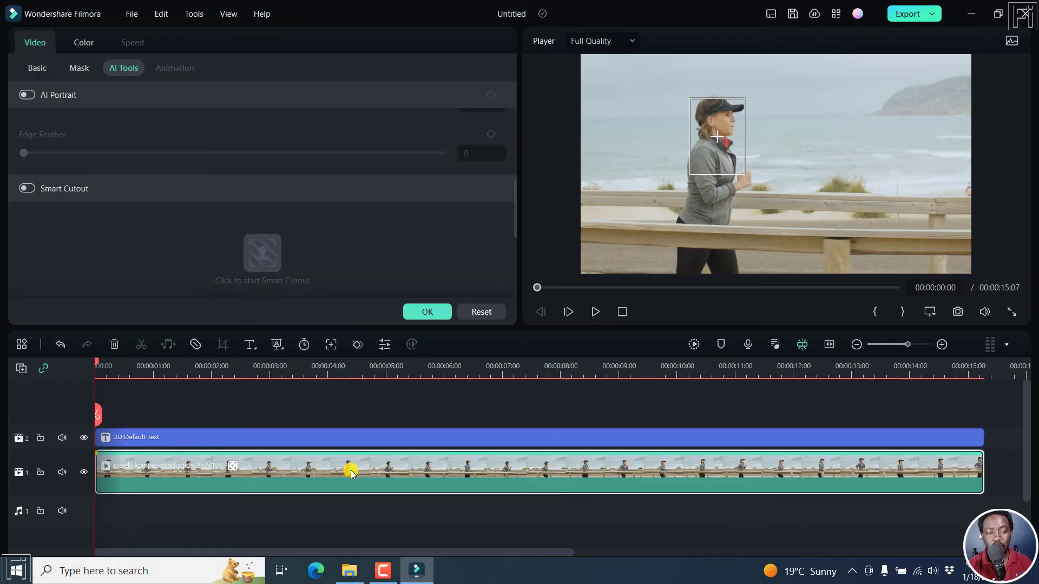
{"action": "left_click", "coordinate": [331, 346]}
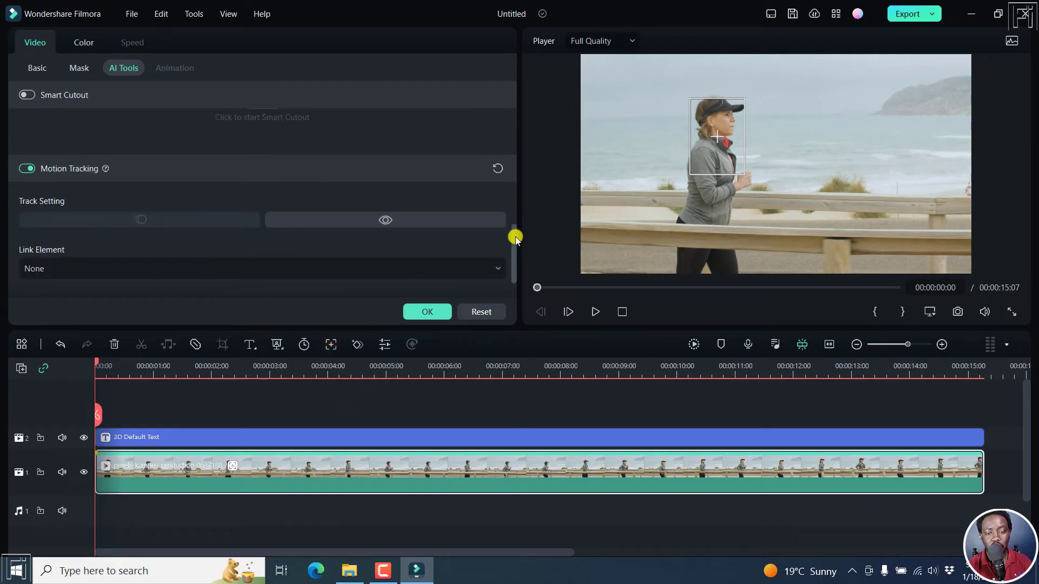
{"action": "left_click_drag", "start_coordinate": [515, 239], "coordinate": [510, 261]}
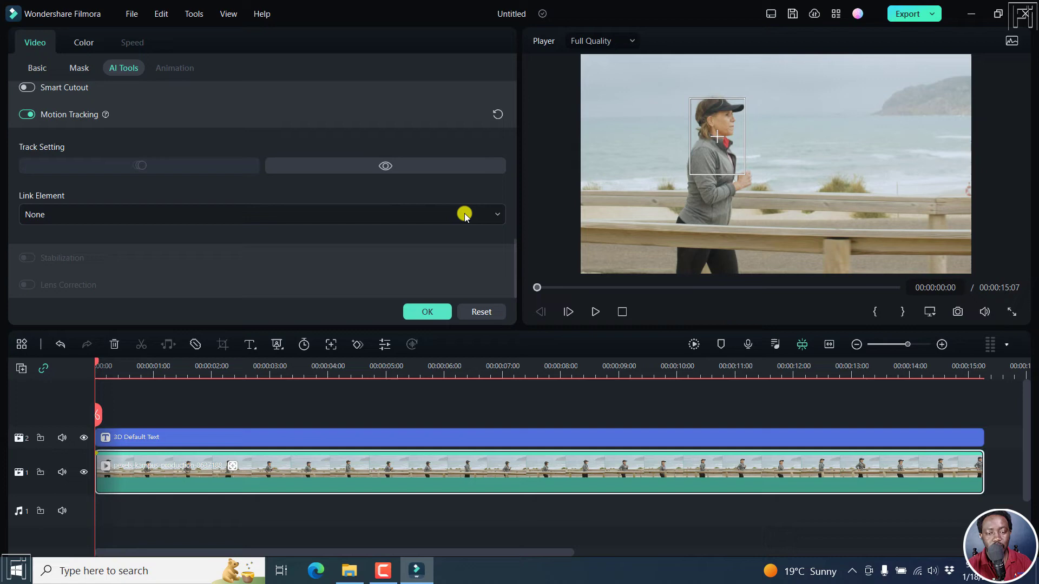
{"action": "left_click", "coordinate": [396, 219]}
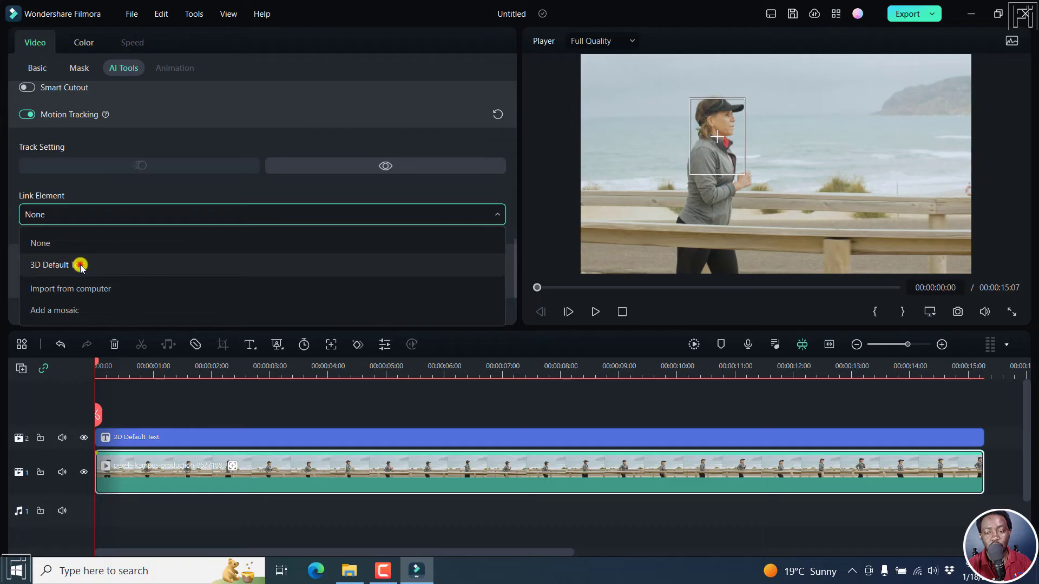
{"action": "left_click", "coordinate": [80, 266]}
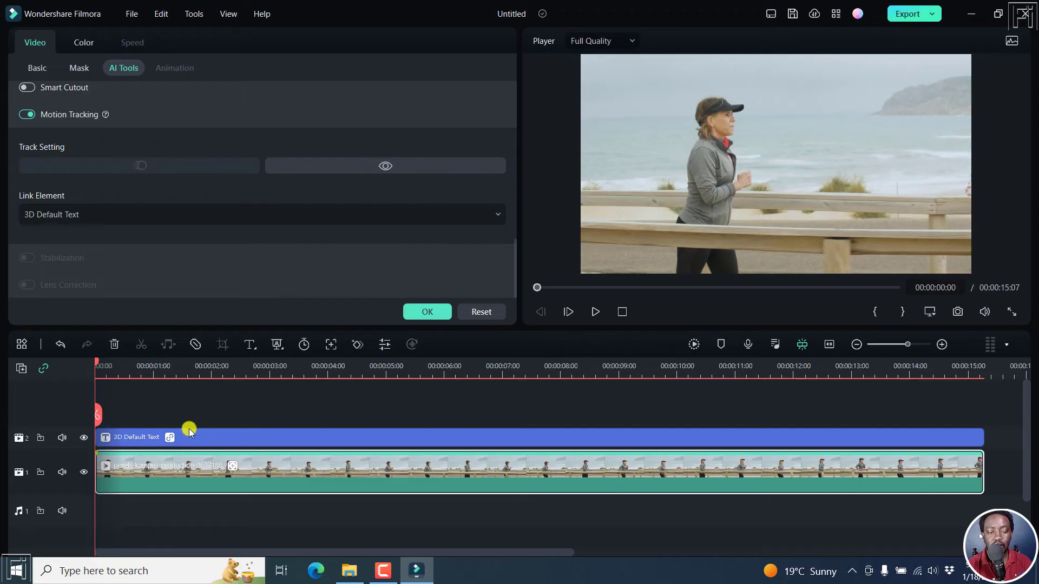
{"action": "mouse_move", "coordinate": [73, 424]}
{"action": "left_mouse_down"}
{"action": "mouse_move", "coordinate": [72, 398]}
{"action": "mouse_move", "coordinate": [85, 423]}
{"action": "left_mouse_up"}
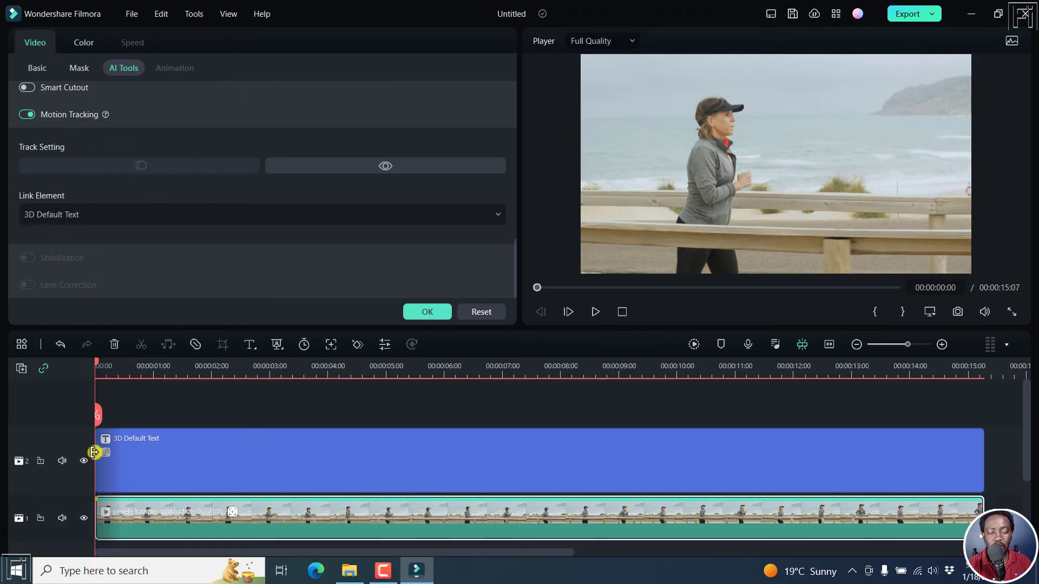
{"action": "left_click_drag", "start_coordinate": [74, 425], "coordinate": [140, 468]}
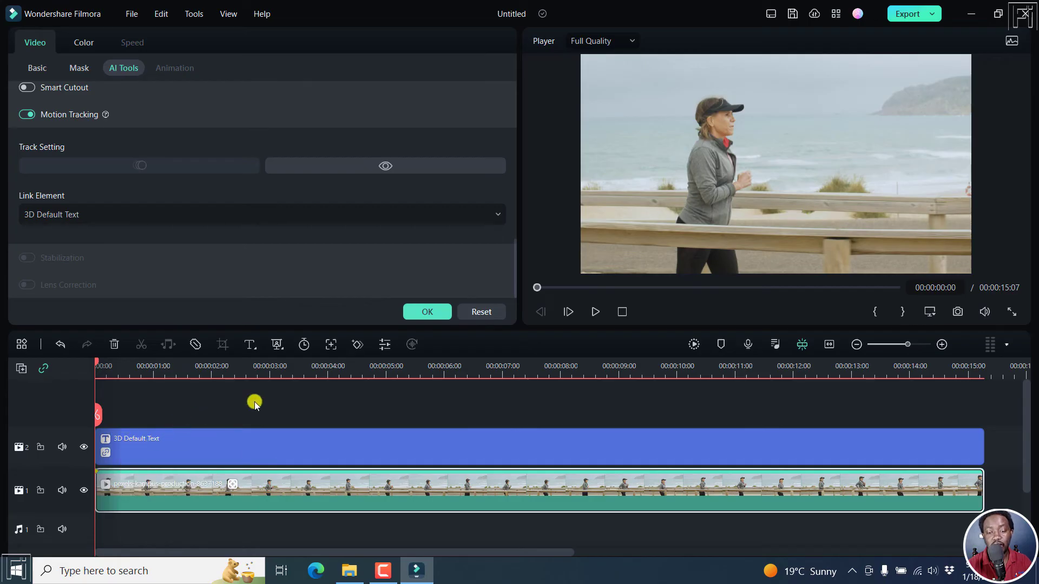
Confirm the tracking settings, then play the timeline to watch PAM follow the runner
{"action": "left_click", "coordinate": [430, 309]}
{"action": "key", "text": "space"}
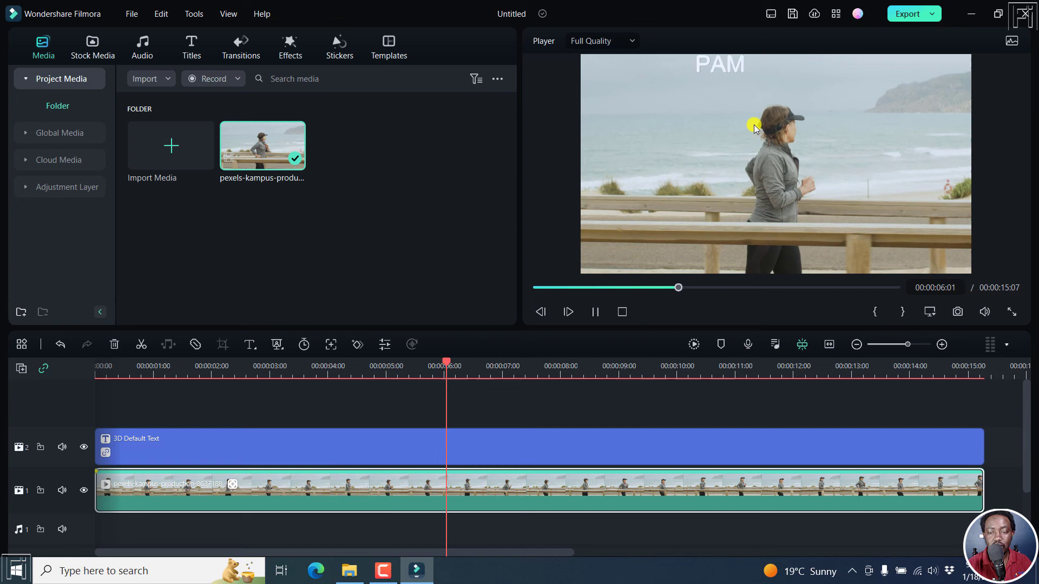
{"action": "key", "text": "space"}
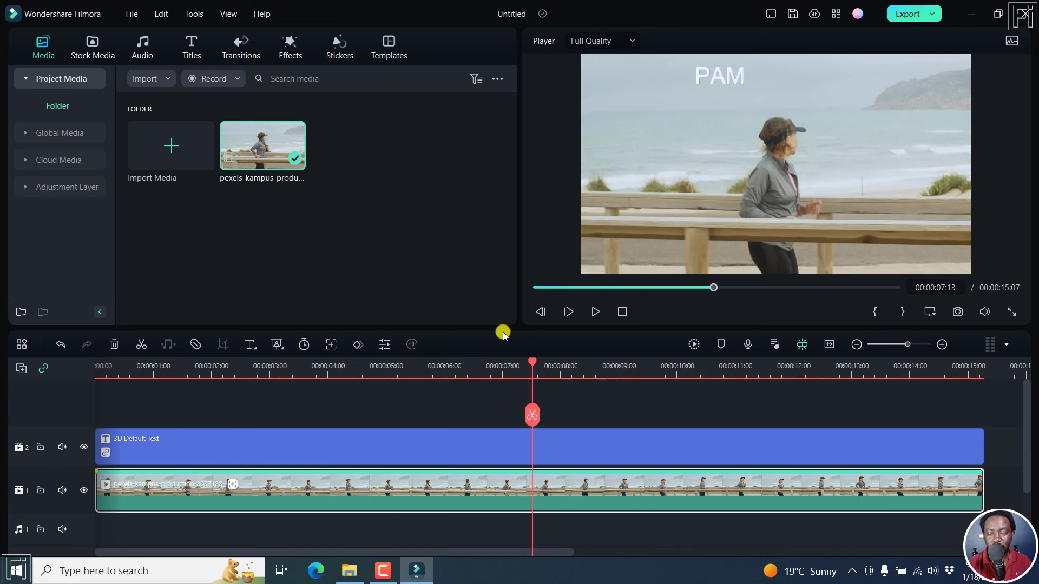
{"action": "left_click", "coordinate": [484, 441]}
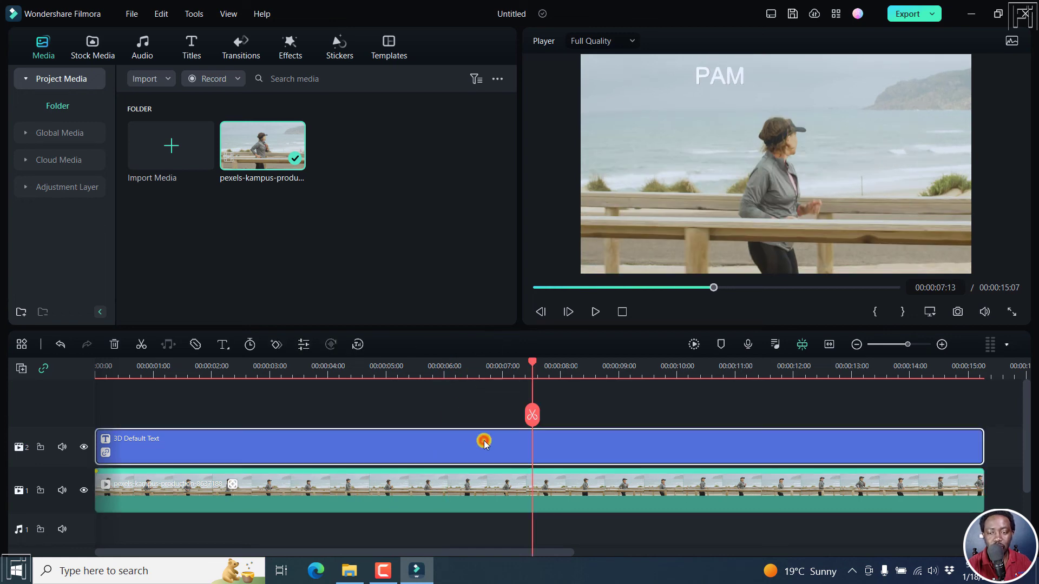
Drag the PAM title in the player so it sits directly above the runner's head
{"action": "double_click", "coordinate": [719, 75]}
{"action": "left_click", "coordinate": [678, 158]}
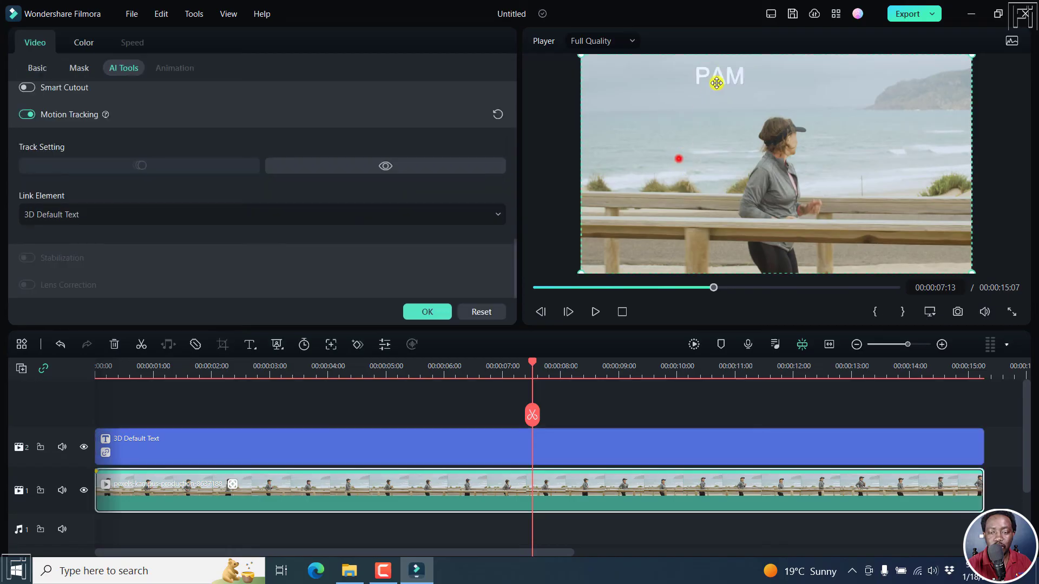
{"action": "left_click_drag", "start_coordinate": [719, 76], "coordinate": [775, 86]}
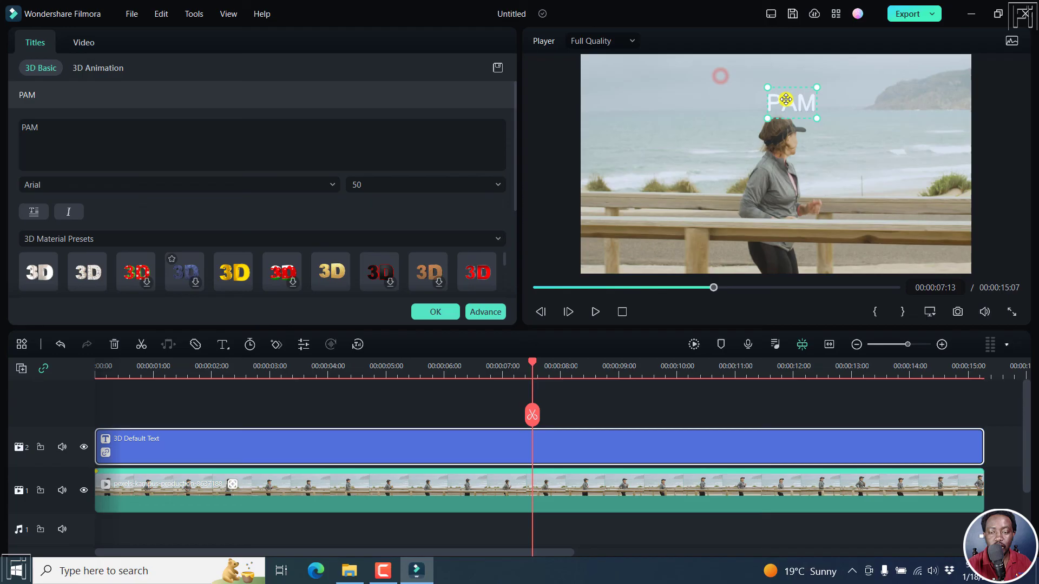
{"action": "left_click_drag", "start_coordinate": [785, 99], "coordinate": [782, 98]}
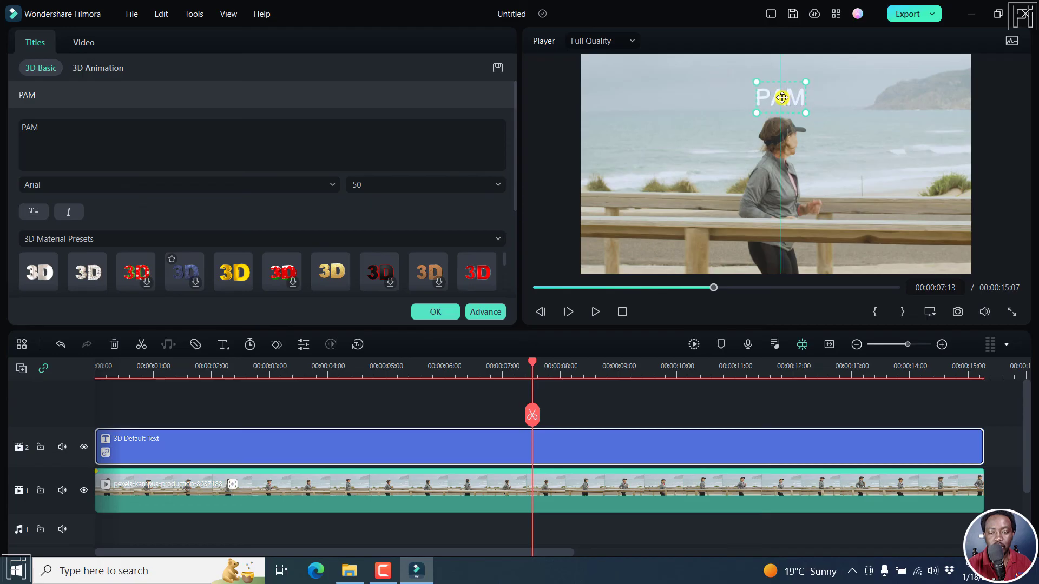
Replay the clip from the start to confirm PAM tracks above her head
{"action": "key", "text": "Home"}
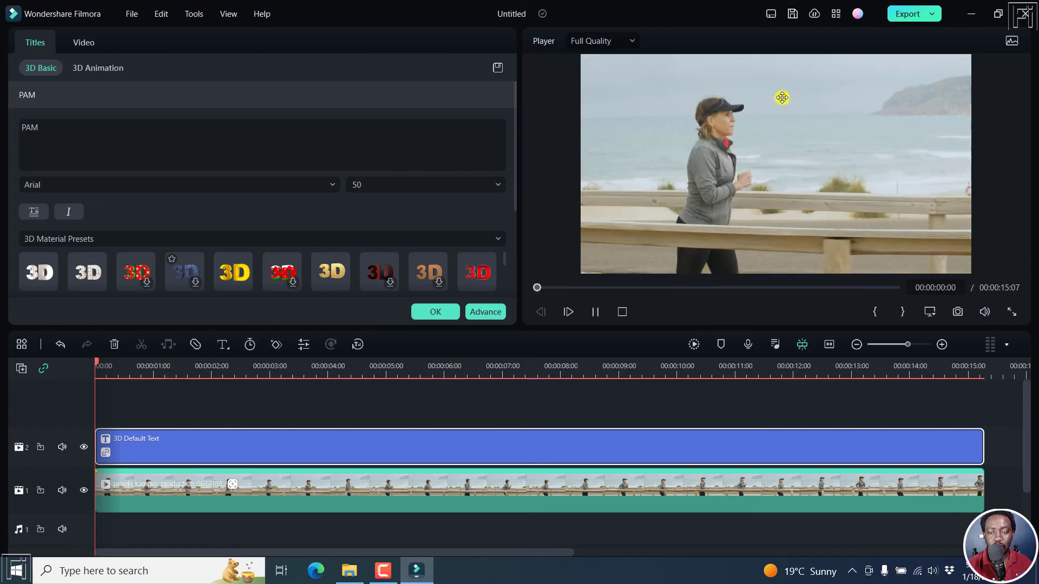
{"action": "key", "text": "space"}
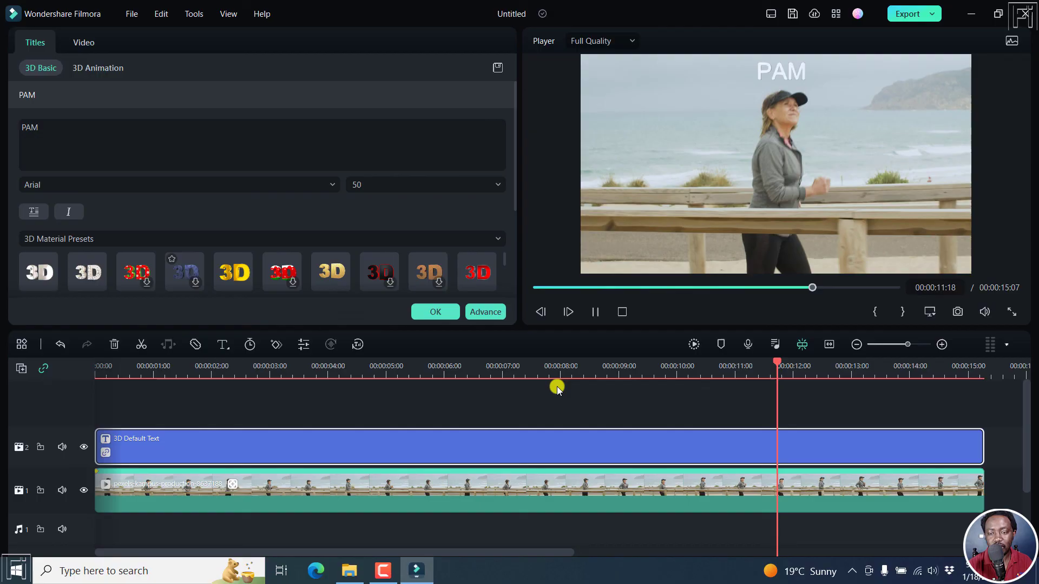
{"action": "key", "text": "space"}
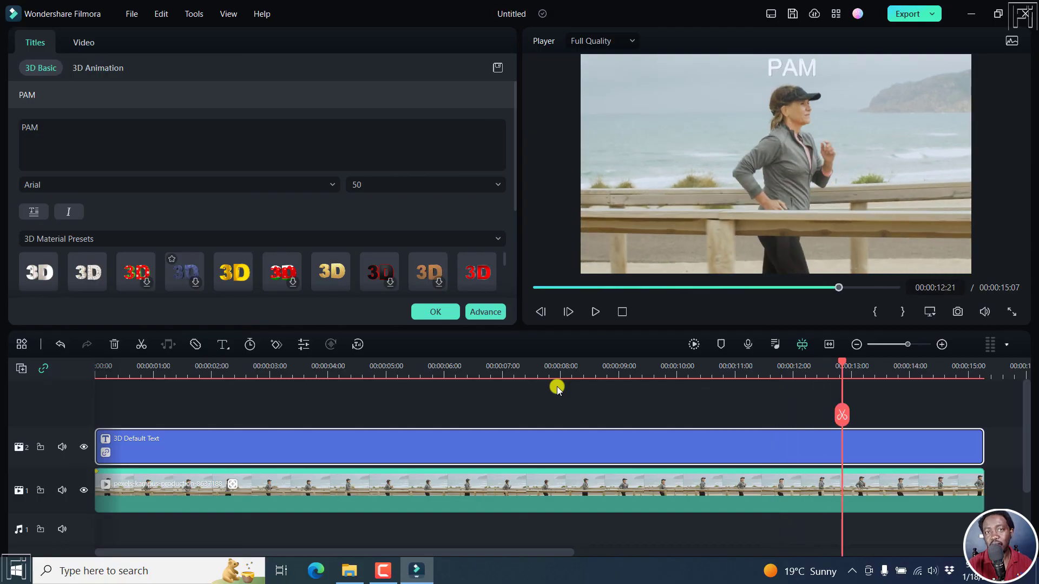